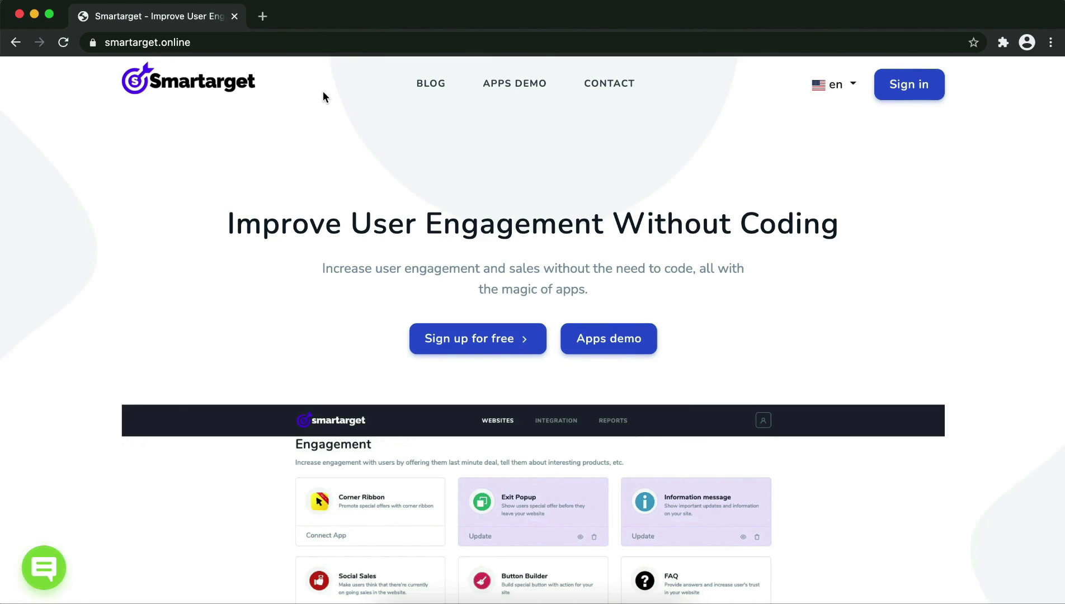
# Go from the Smartarget homepage to the apps demo page
pyautogui.click(603, 337)
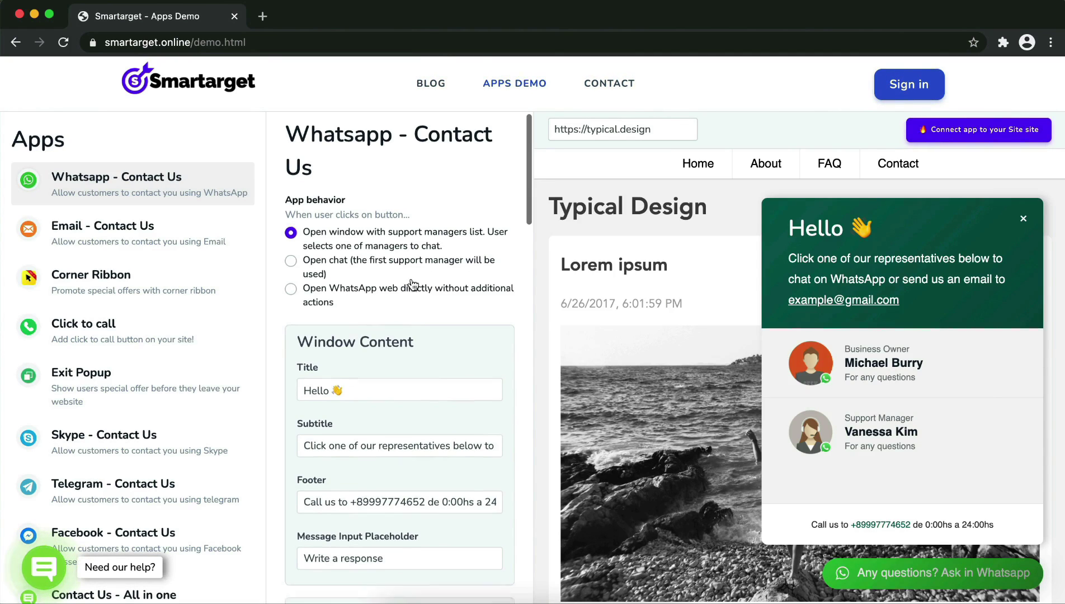
pyautogui.scroll(-2, 432, 283)
pyautogui.scroll(1, 413, 285)
pyautogui.scroll(1, 413, 285)
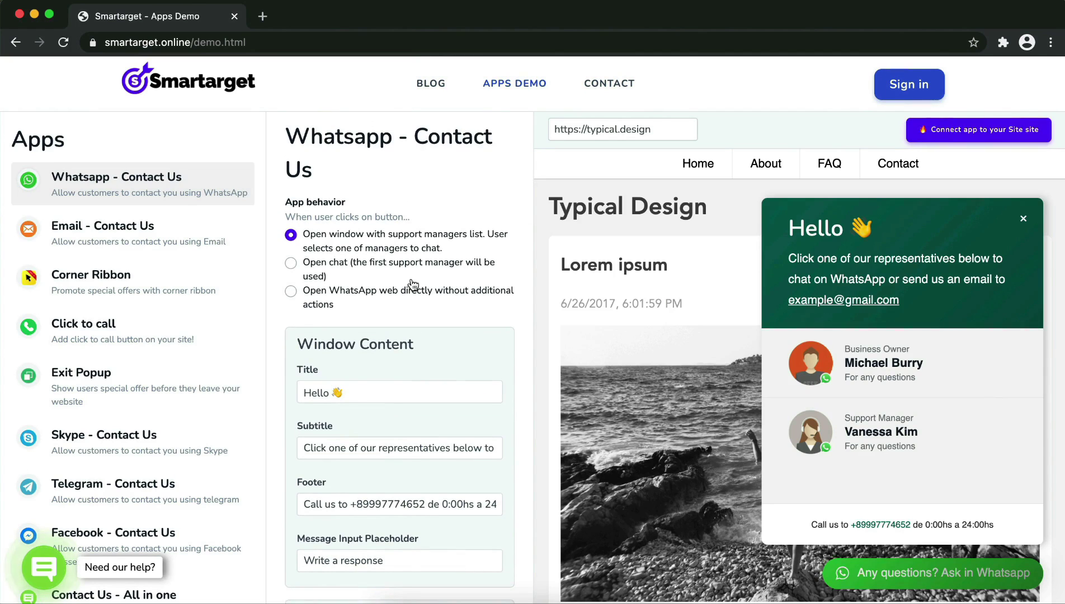
# Try the App behavior options, then choose 'Open chat (the first support manager will be used)'
pyautogui.click(344, 266)
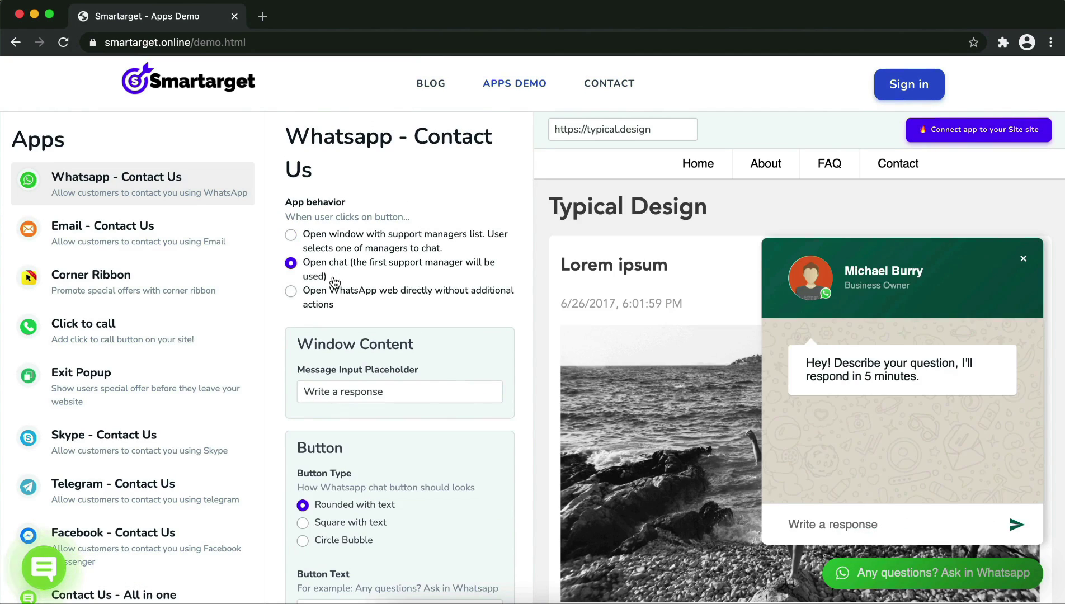
pyautogui.click(335, 294)
pyautogui.click(342, 241)
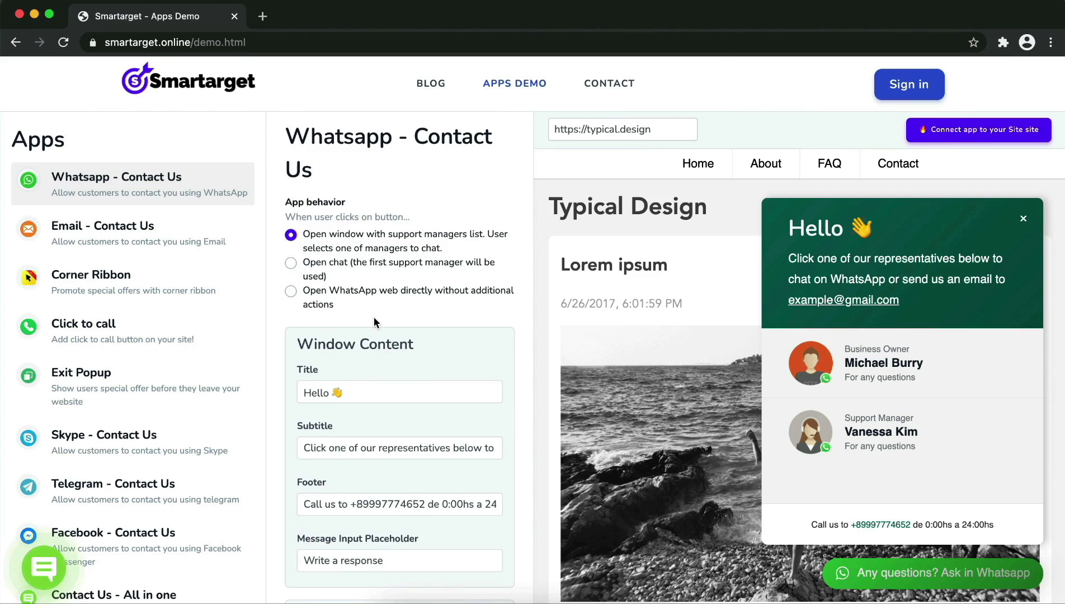
pyautogui.scroll(-3, 373, 317)
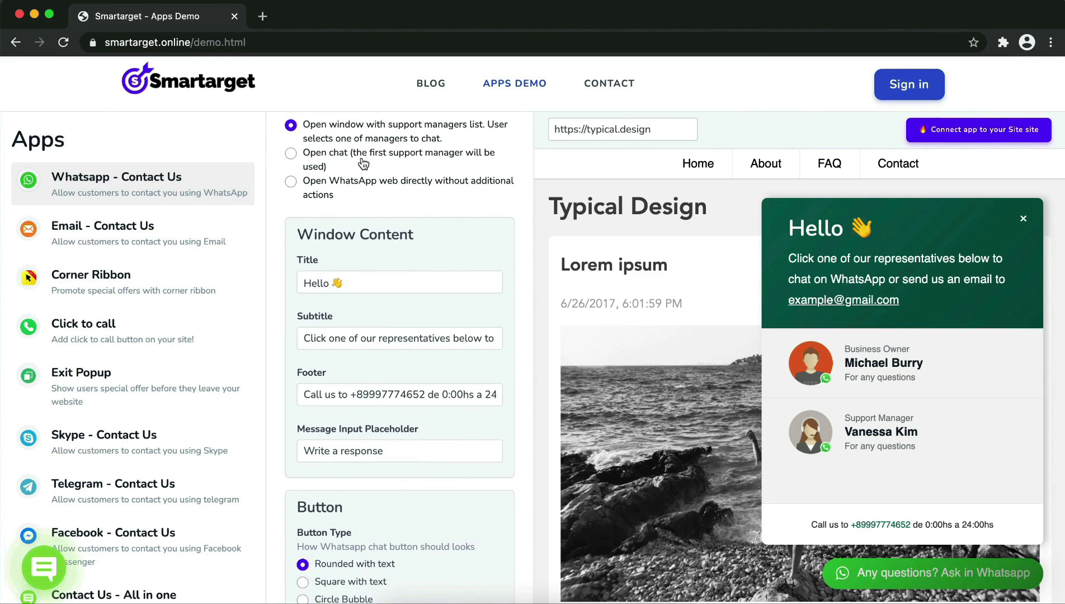
pyautogui.click(359, 159)
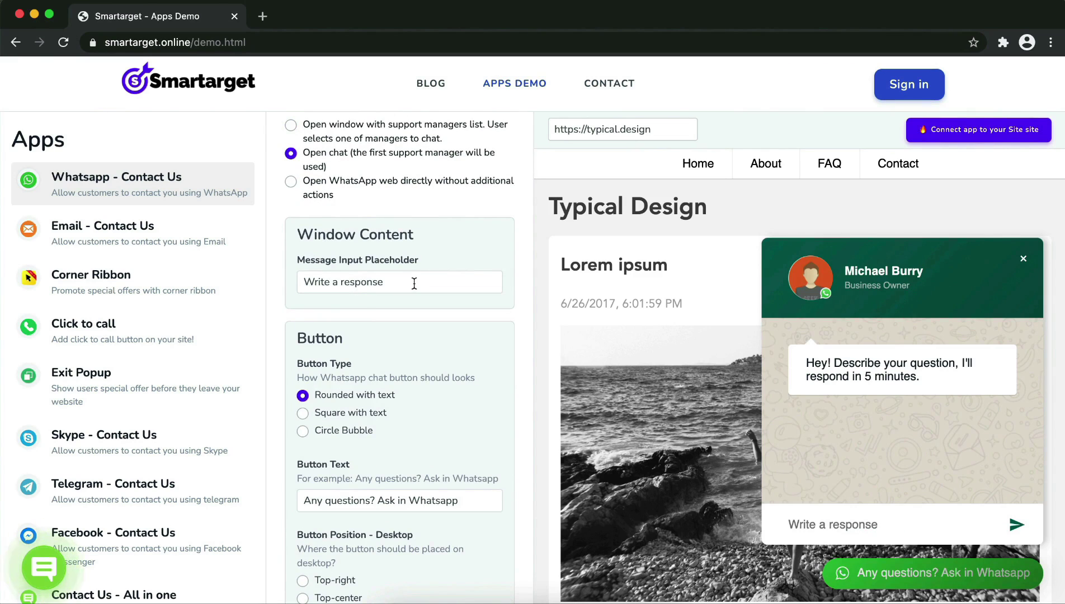
pyautogui.scroll(-1, 413, 283)
pyautogui.scroll(-2, 414, 284)
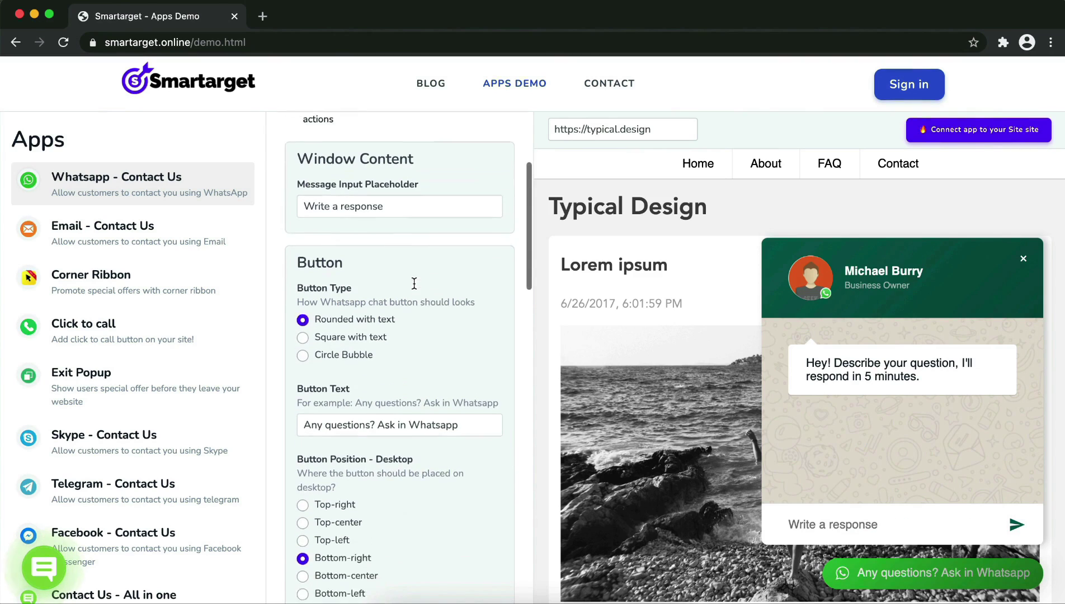
pyautogui.scroll(-1, 413, 284)
# Preview Circle Bubble, keep Rounded with text, and place the mobile and desktop buttons top-right
pyautogui.click(365, 308)
pyautogui.click(355, 326)
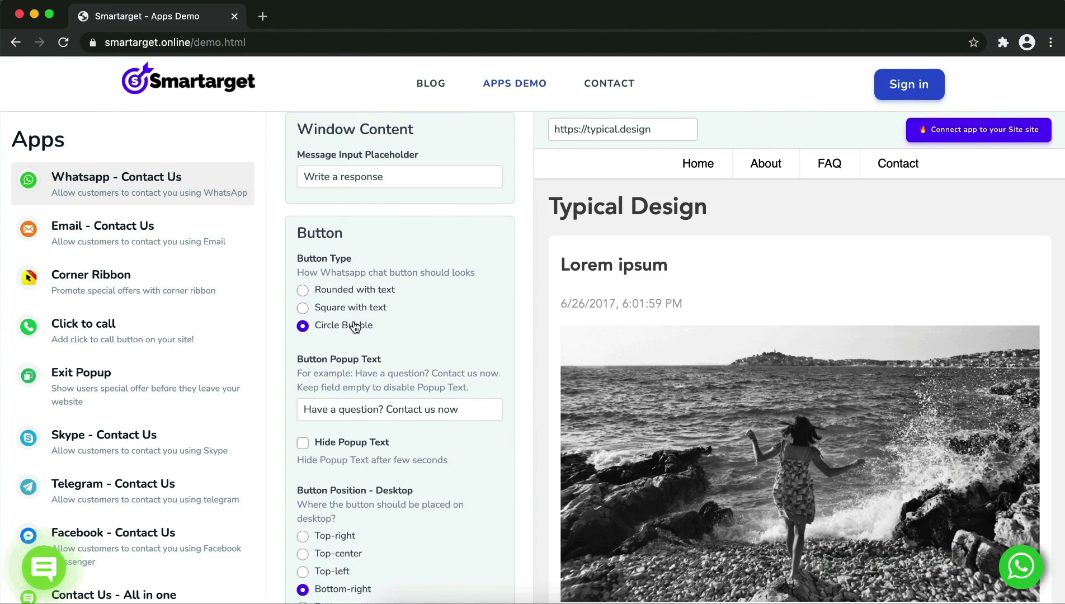
pyautogui.click(360, 292)
pyautogui.scroll(-1, 373, 346)
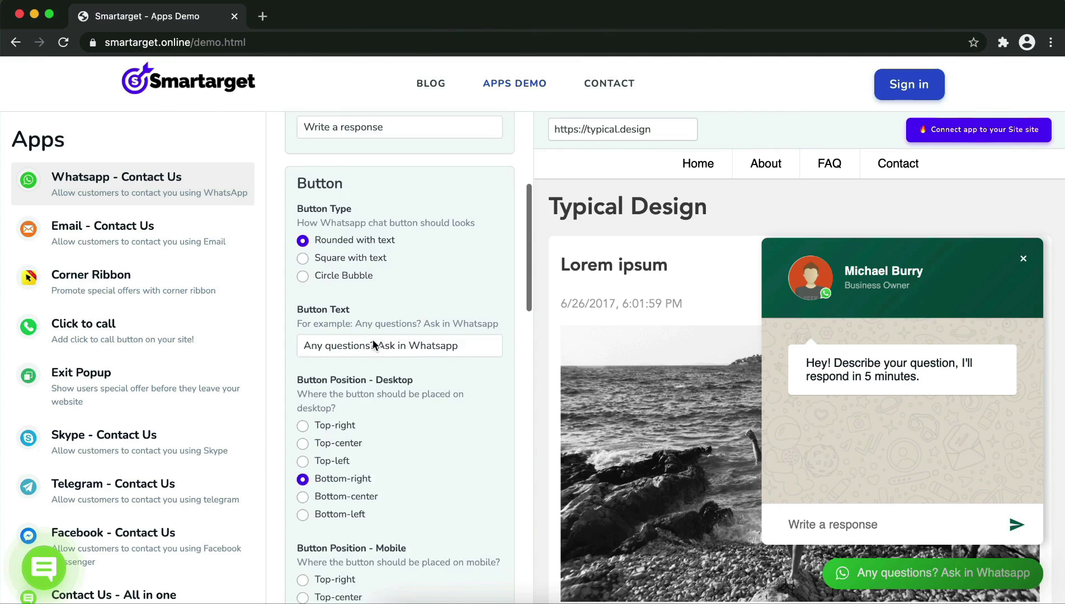
pyautogui.scroll(-1, 373, 346)
pyautogui.scroll(-2, 370, 349)
pyautogui.scroll(-1, 370, 347)
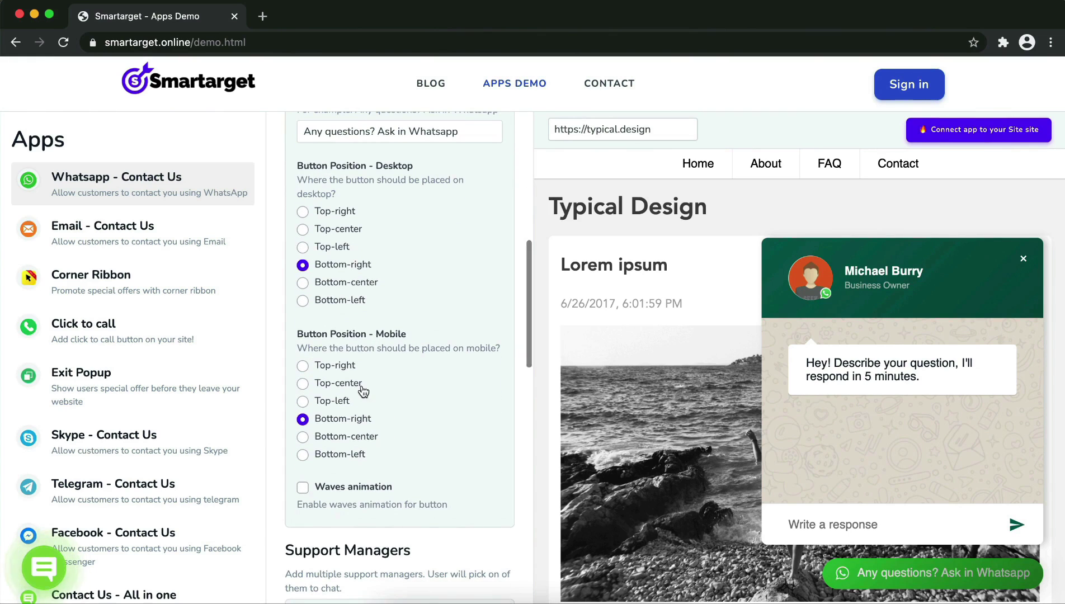
pyautogui.click(341, 368)
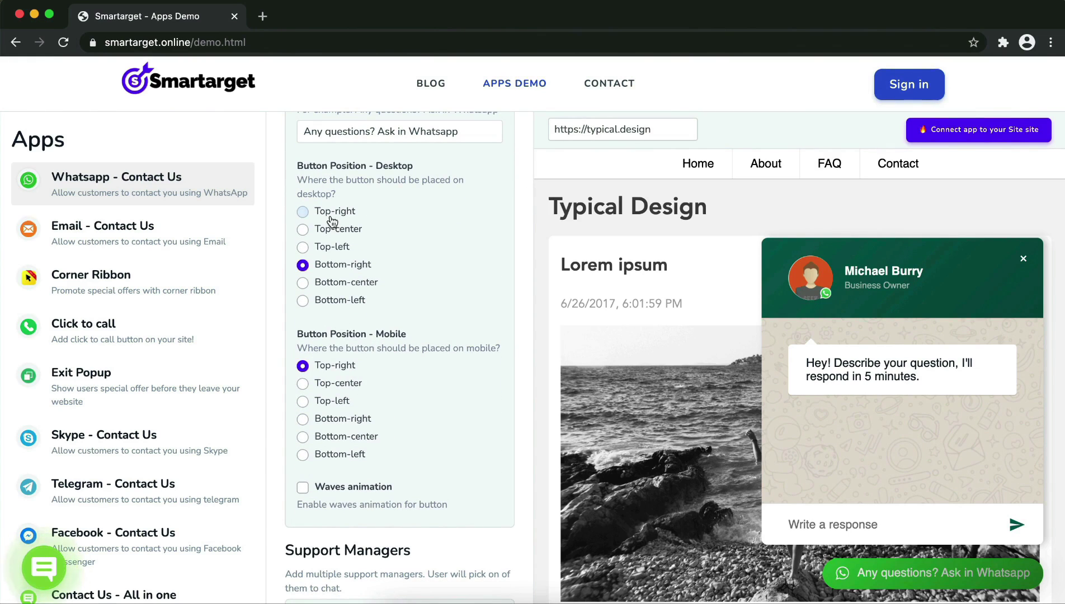
pyautogui.click(332, 218)
pyautogui.scroll(-2, 397, 308)
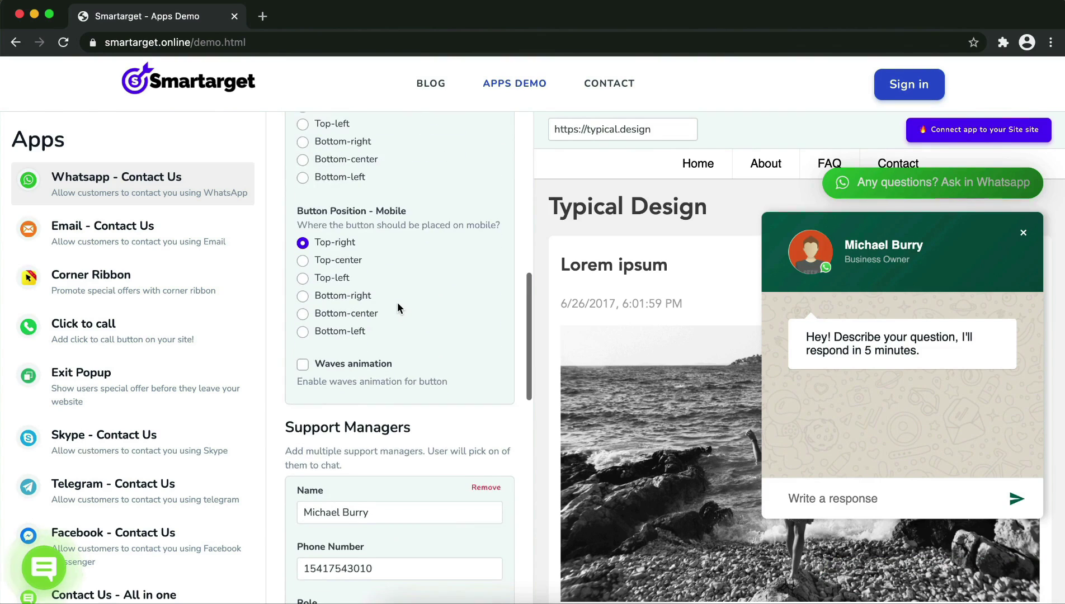
pyautogui.scroll(-1, 397, 308)
pyautogui.scroll(-2, 397, 308)
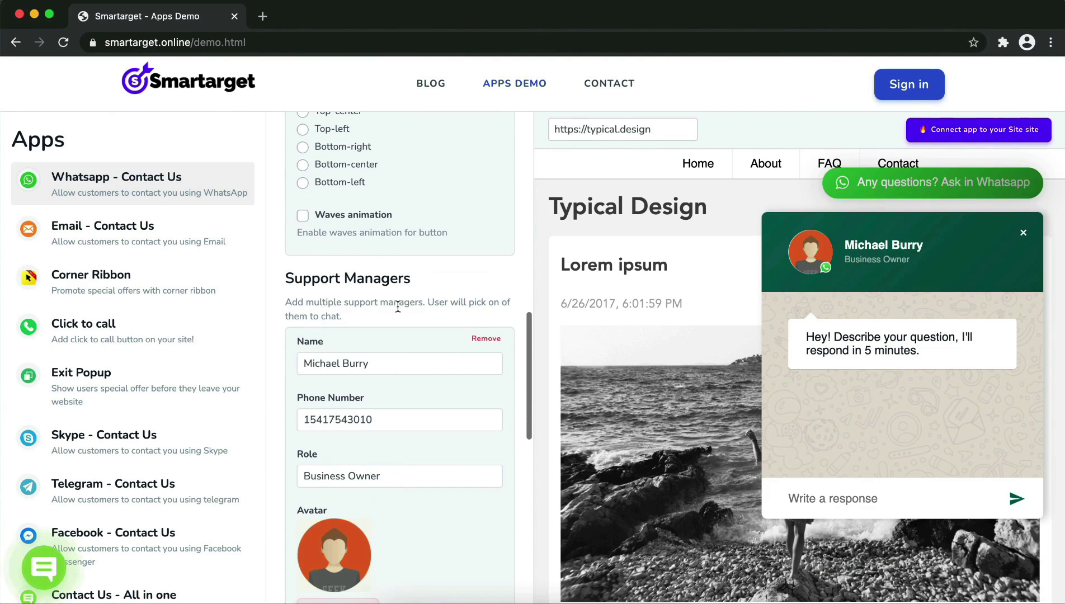
# Shorten the first manager's name to Michael and start connecting the app to a website URL
pyautogui.click(394, 365)
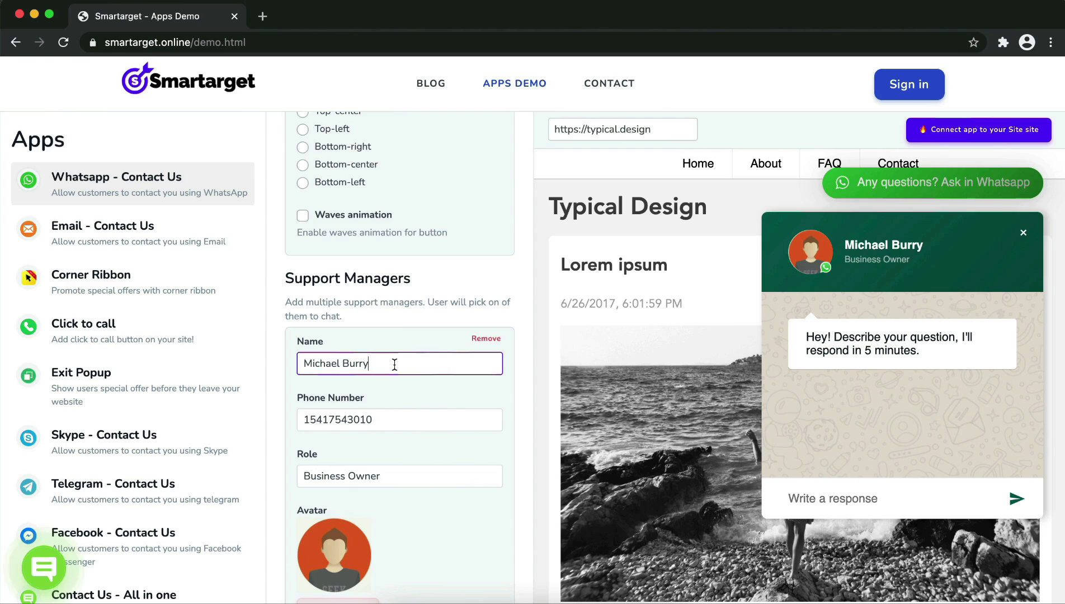
pyautogui.press('BackSpace')
pyautogui.press('BackSpace')
pyautogui.press('BackSpace')
pyautogui.press('BackSpace')
pyautogui.press('BackSpace')
pyautogui.scroll(-10, 394, 364)
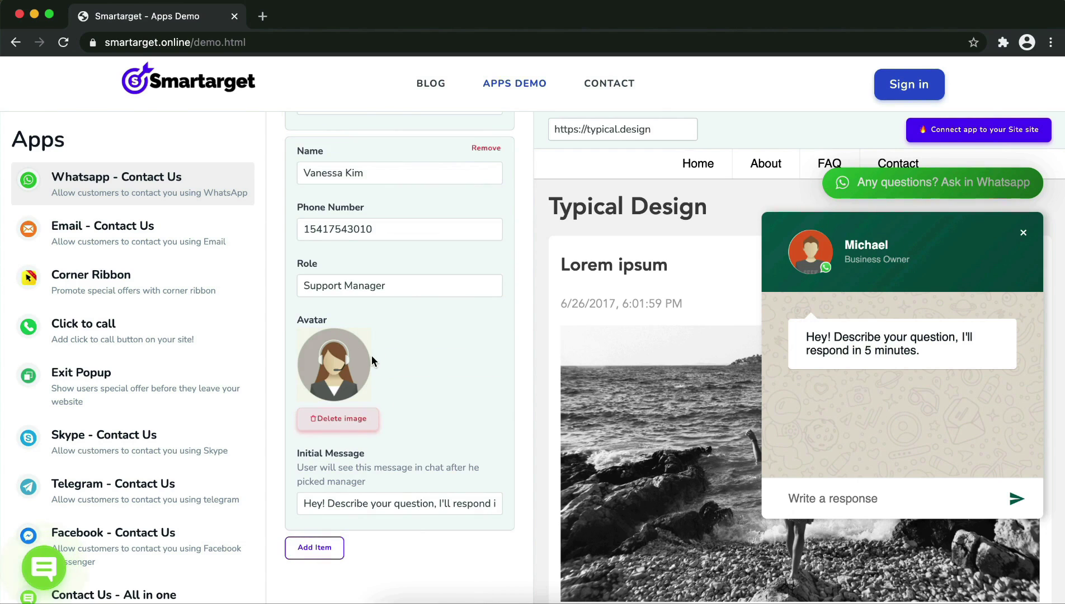
pyautogui.scroll(-1, 370, 355)
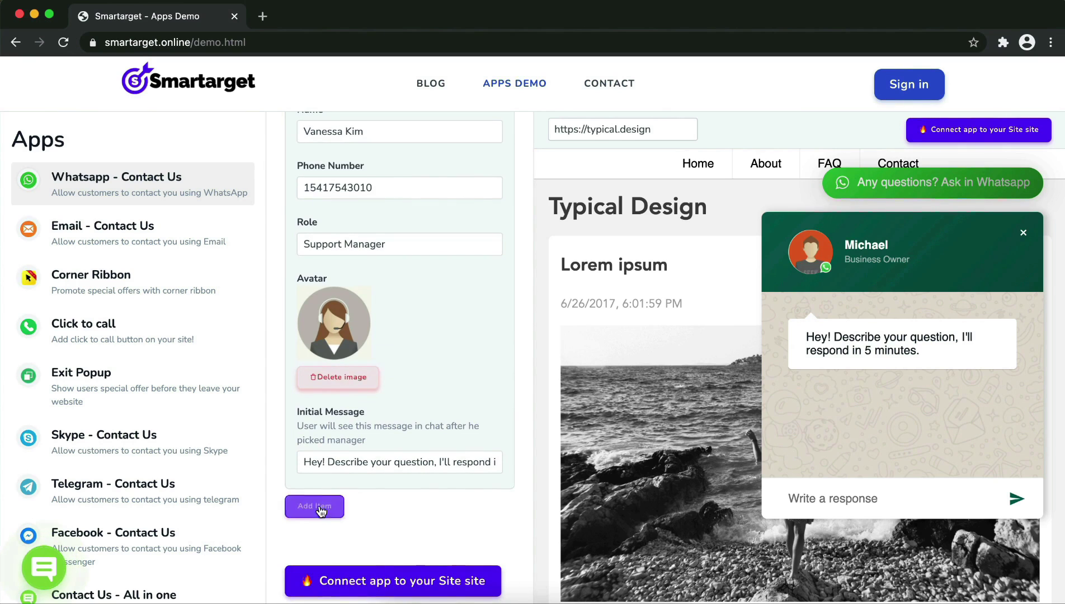
pyautogui.click(367, 580)
pyautogui.click(496, 359)
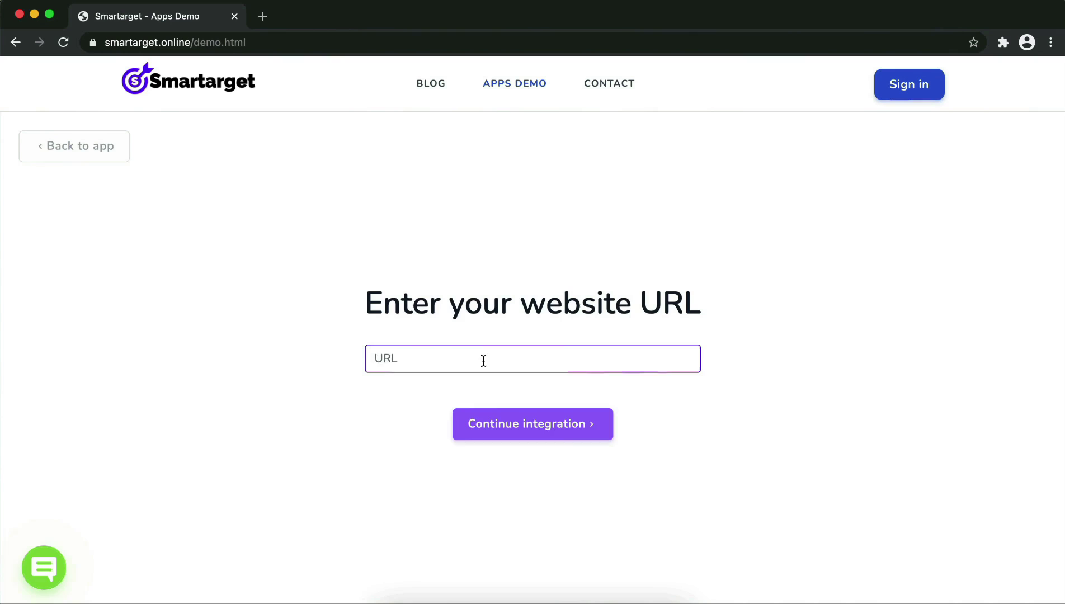
pyautogui.write('https://ex')
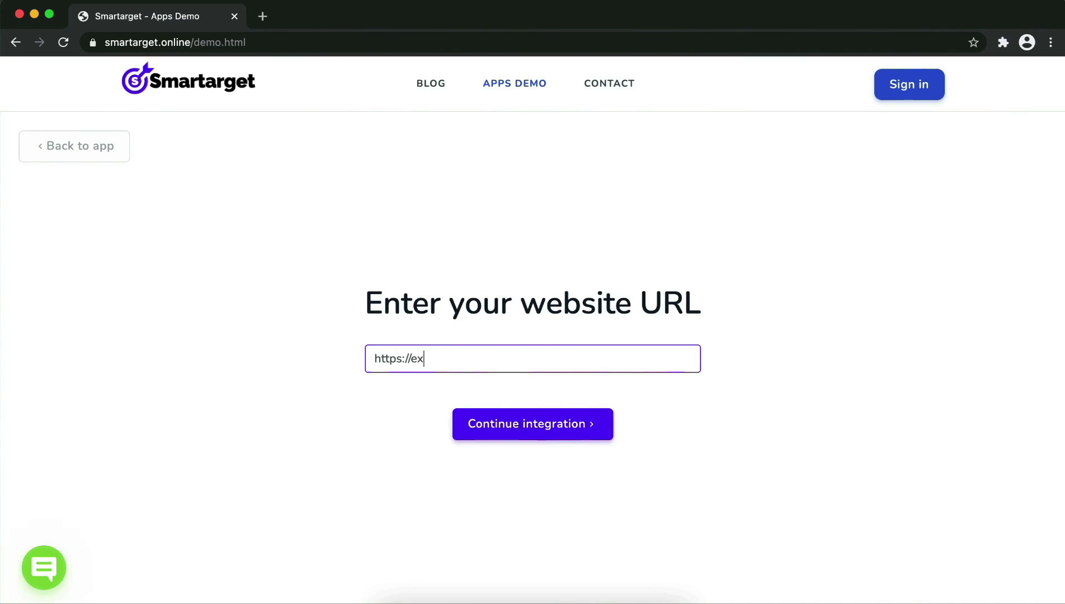
pyautogui.write('ample.com')
# Submit the URL and fill the signup form for John Doe, accepting the terms
pyautogui.press('Return')
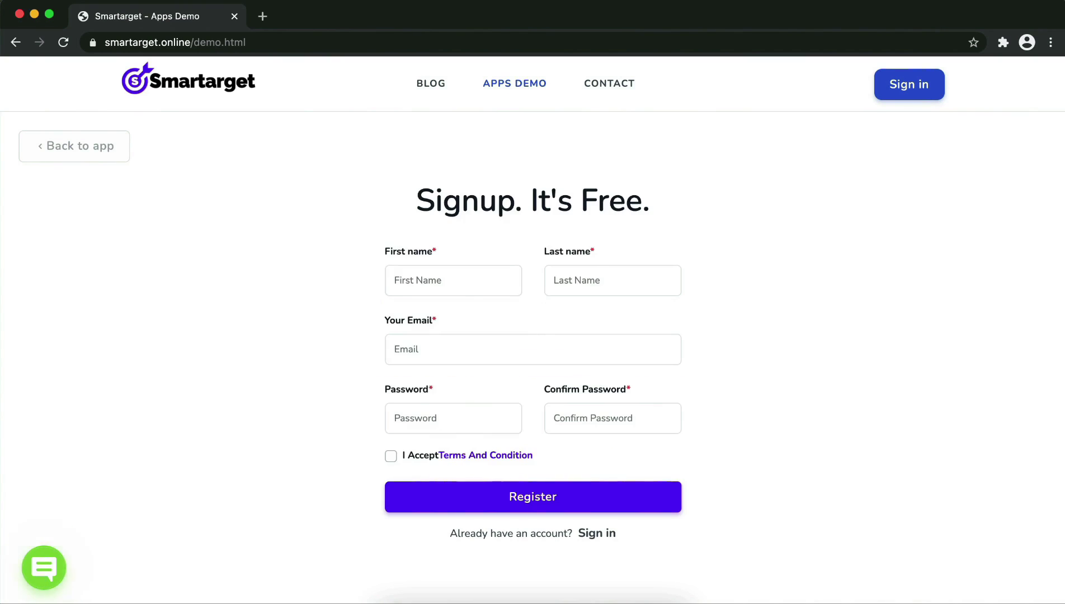
pyautogui.click(474, 278)
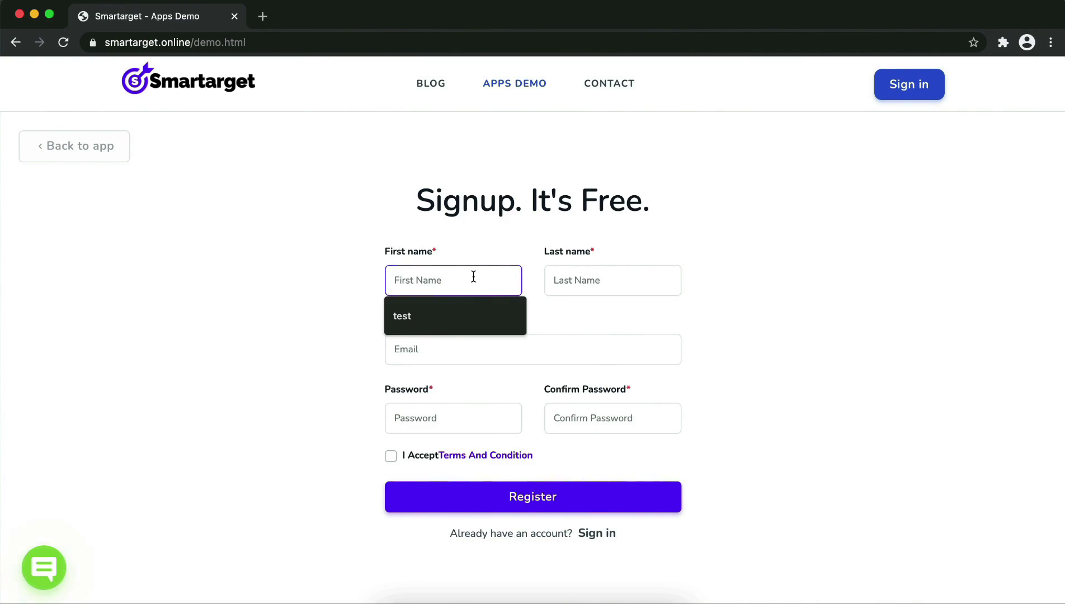
pyautogui.write('John')
pyautogui.press('Tab')
pyautogui.write('Doe')
pyautogui.press('Tab')
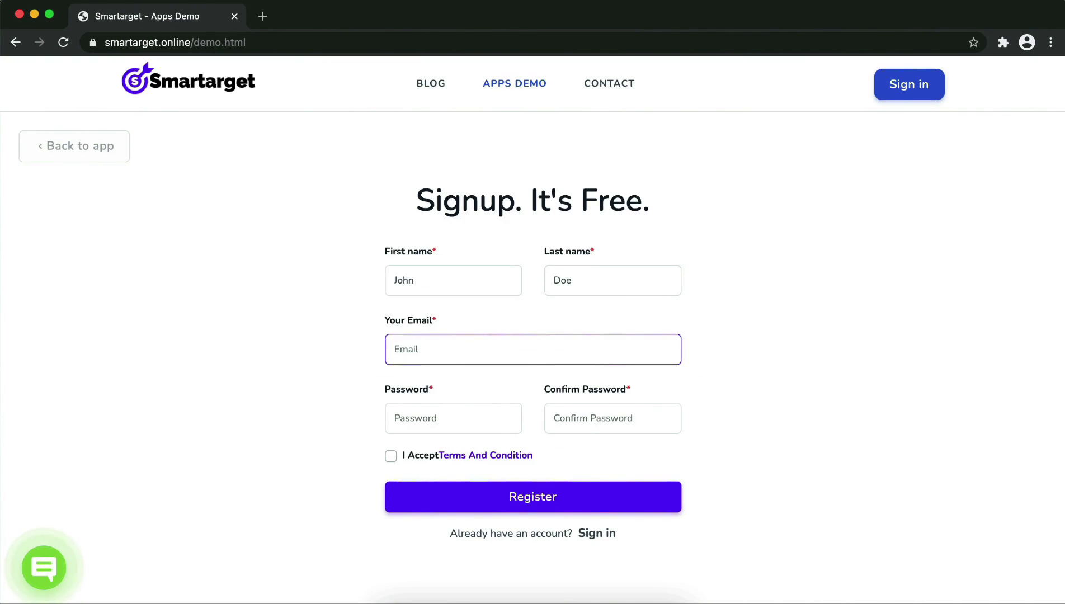
pyautogui.write('john')
pyautogui.write('@d')
pyautogui.write('oe.com')
pyautogui.press('Tab')
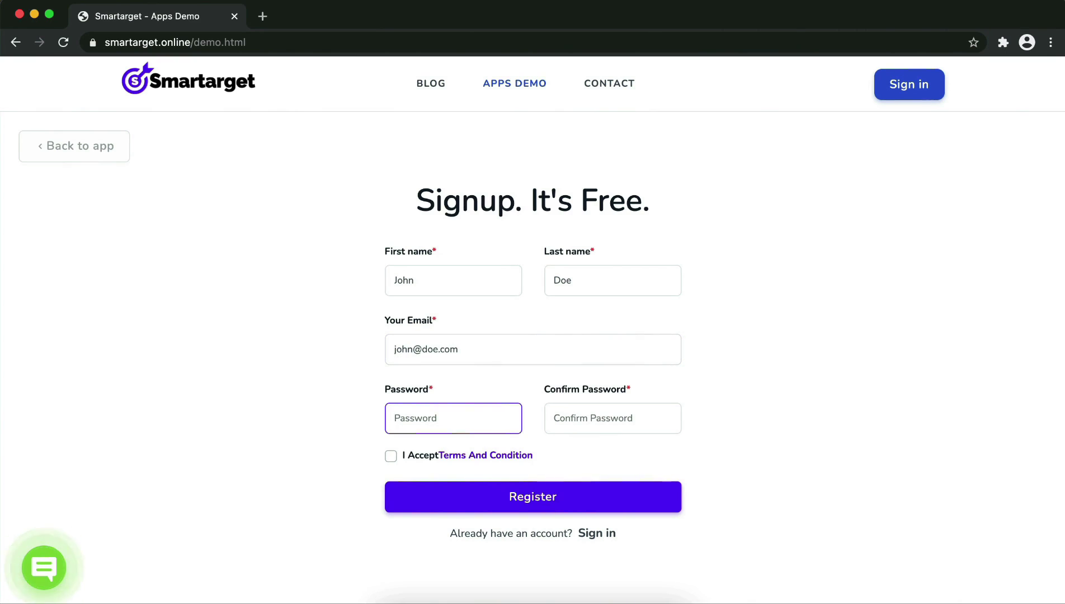
pyautogui.press('Tab')
pyautogui.click(390, 456)
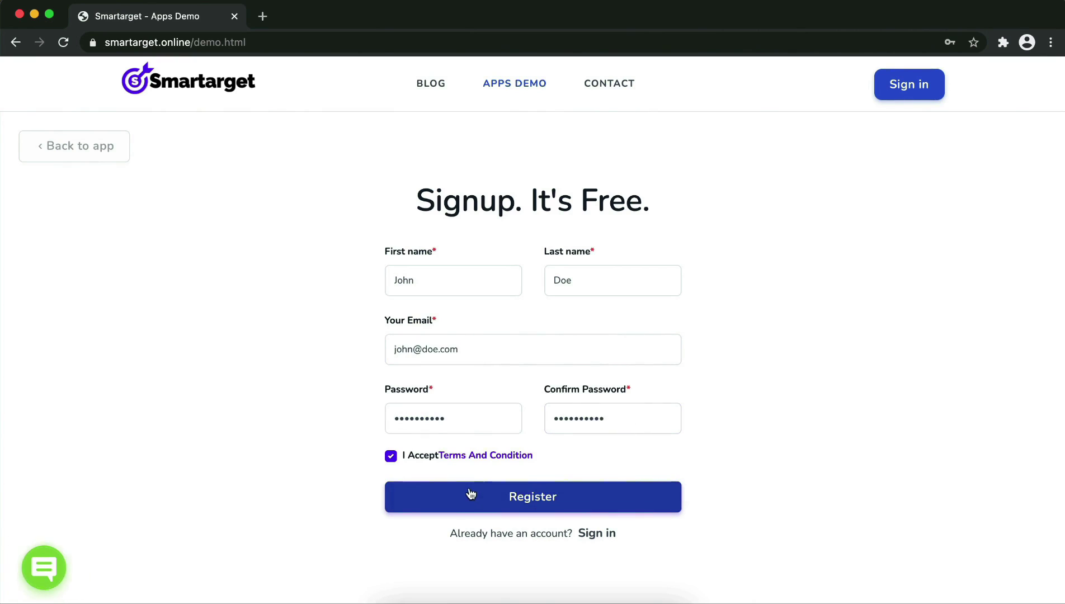
# Register, decline saving the password, and copy the integration script
pyautogui.click(472, 496)
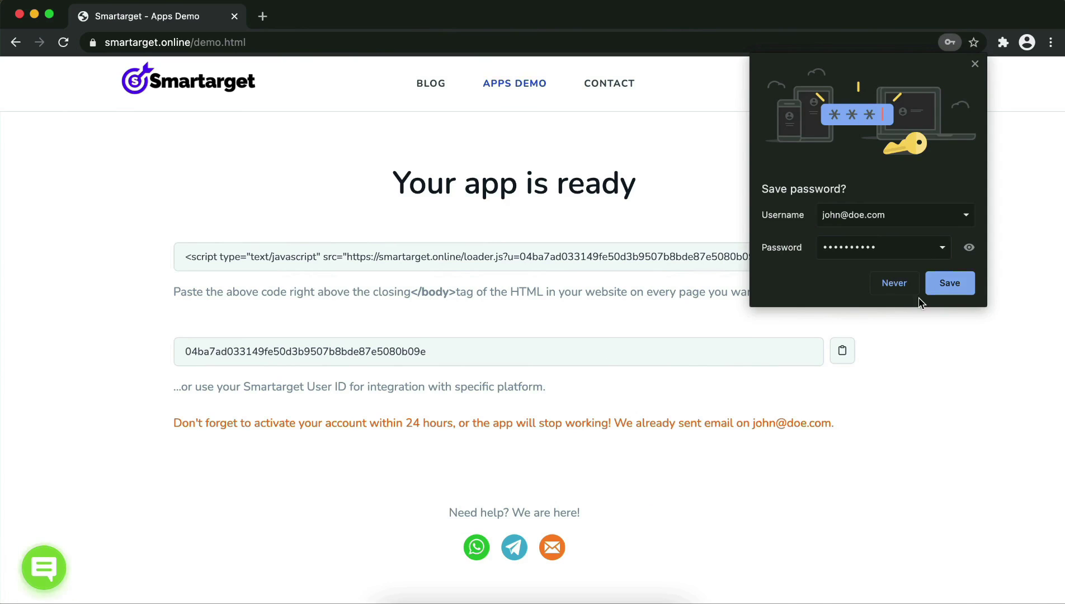
pyautogui.click(905, 291)
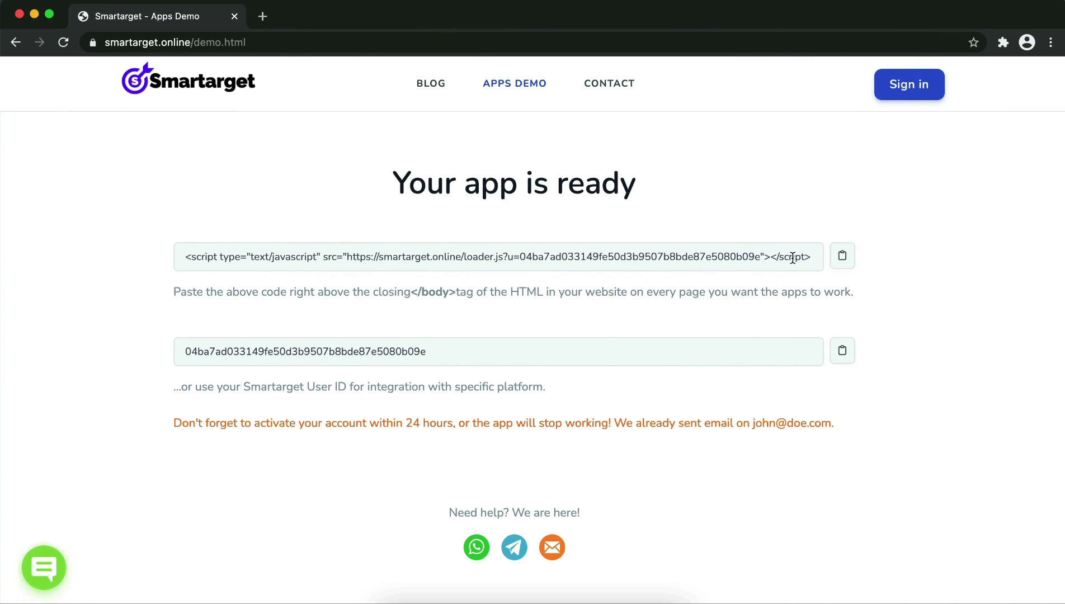
pyautogui.click(849, 259)
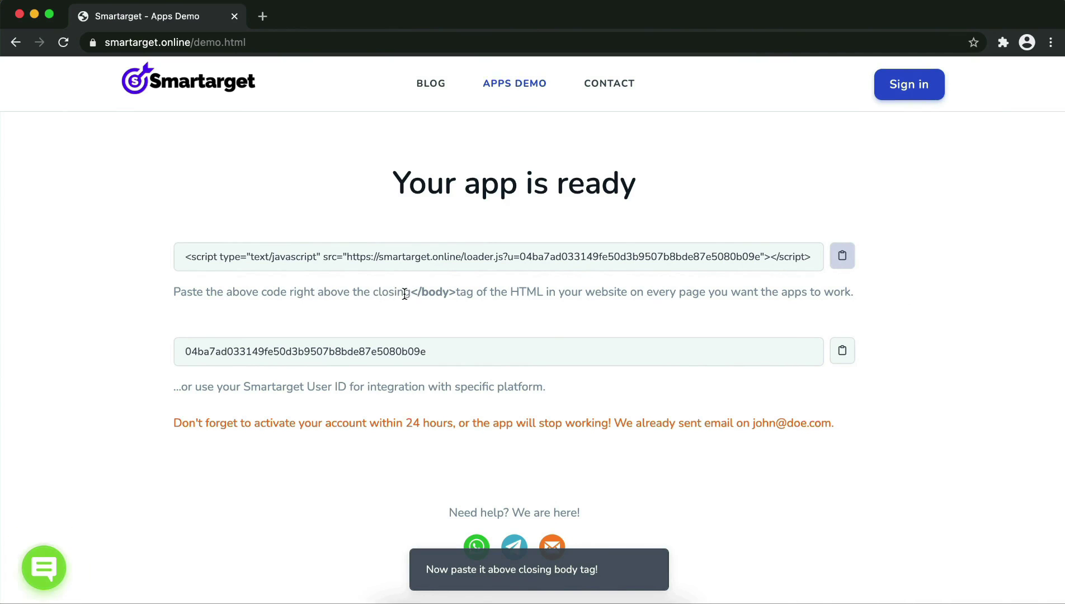
pyautogui.moveTo(409, 293); pyautogui.dragTo(457, 293)
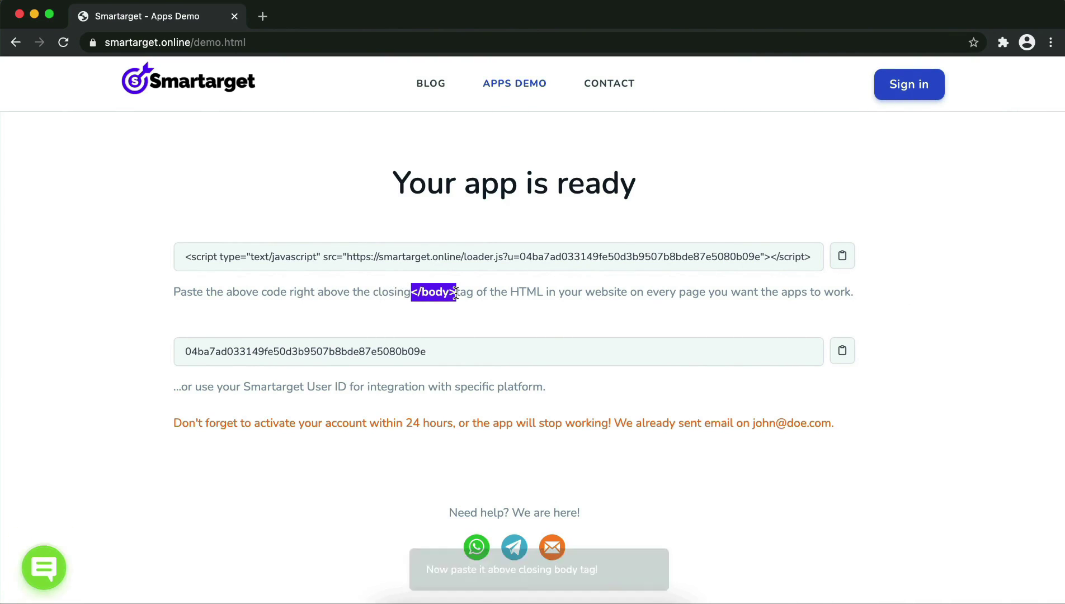